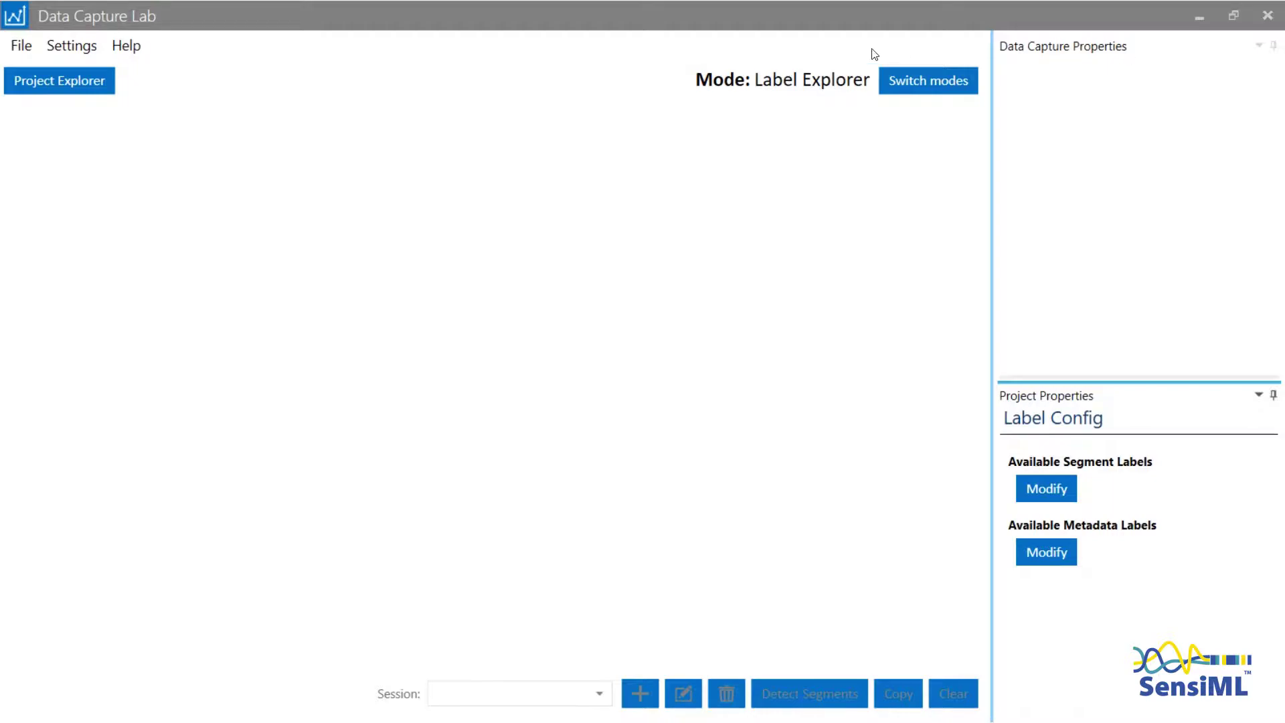
- Switch Data Capture Lab into Capture mode from the mode chooser
left_click(921, 82)
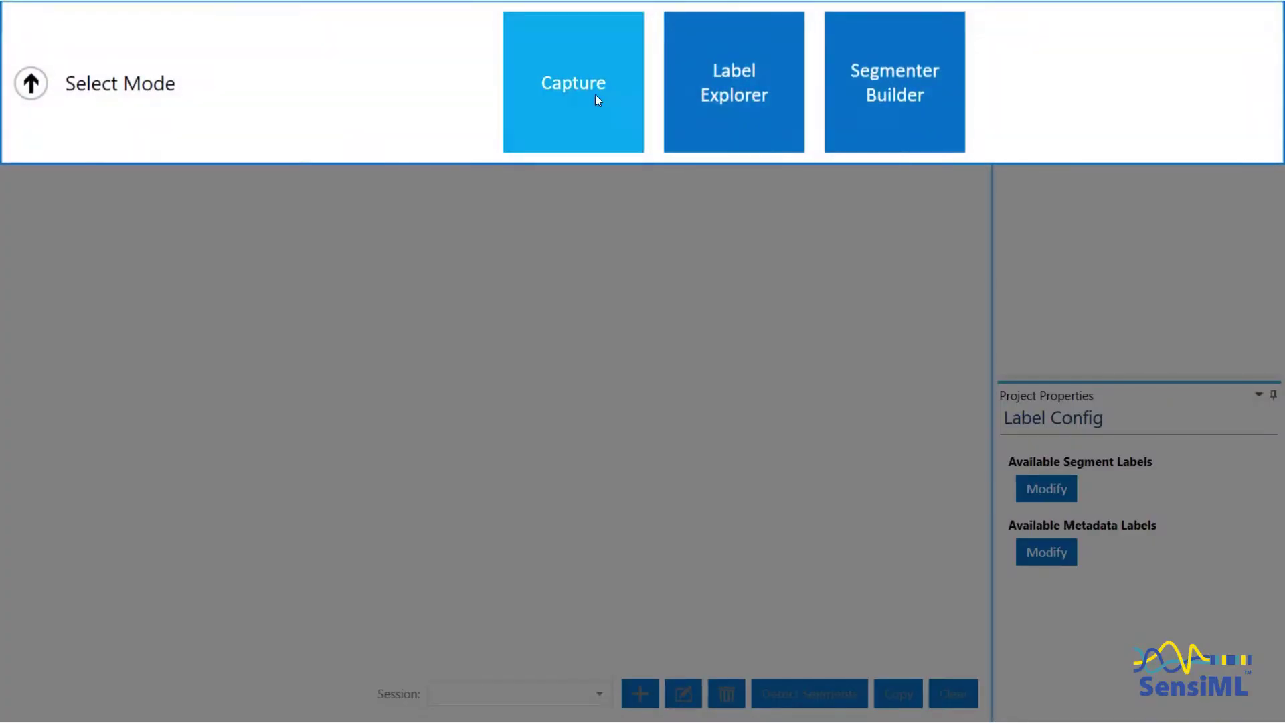
left_click(595, 94)
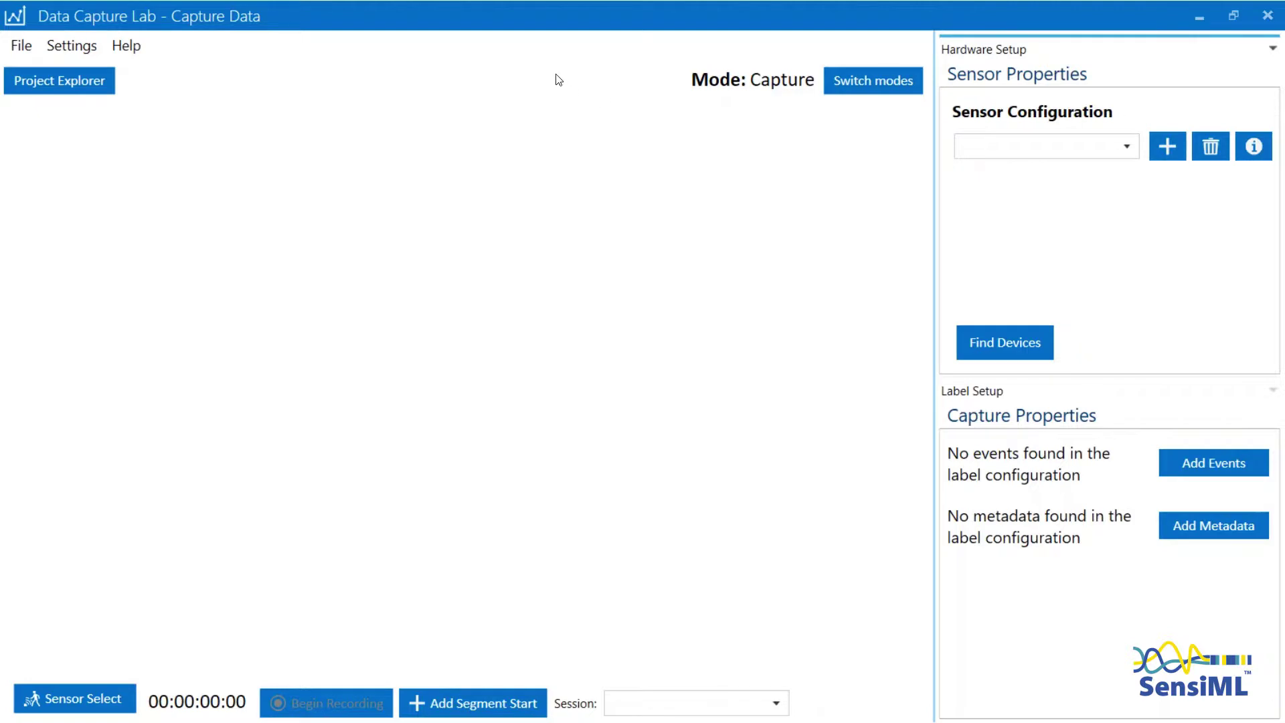
- Save Sensor 1 as a QuickAI configuration at sample rate 104 with accelerometer and gyroscope
left_click(1169, 146)
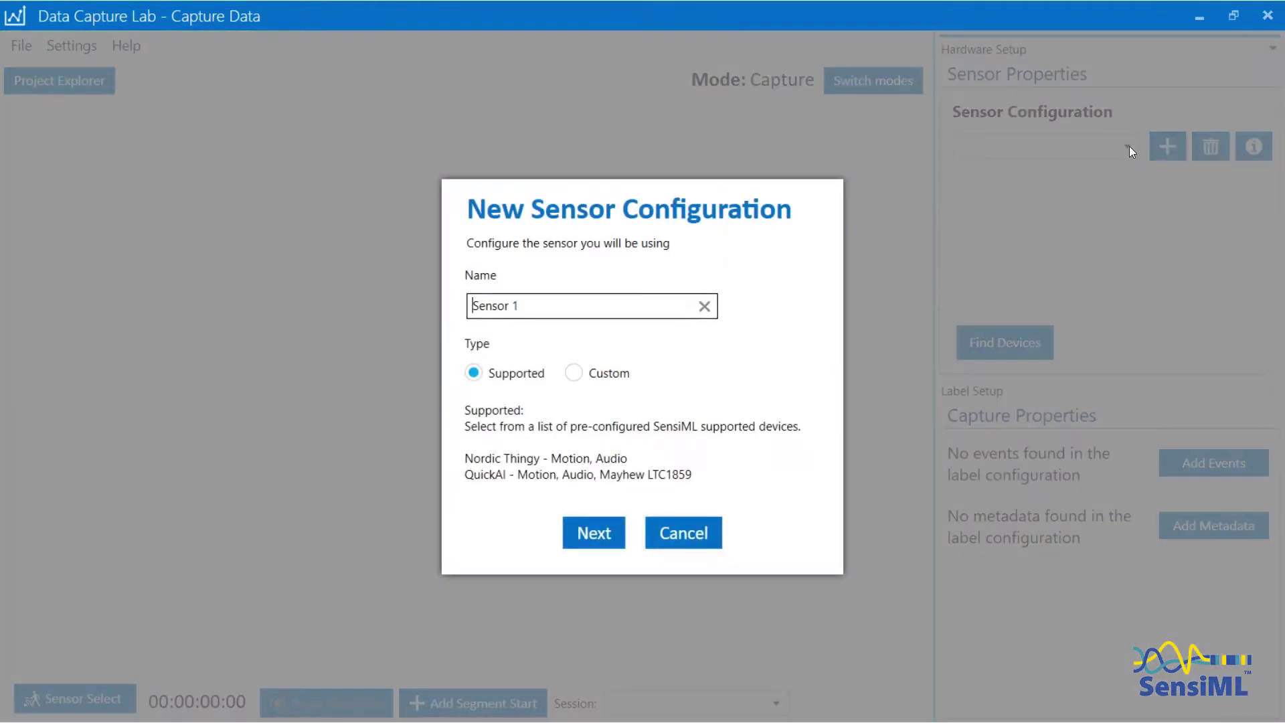
left_click(601, 529)
left_click(583, 309)
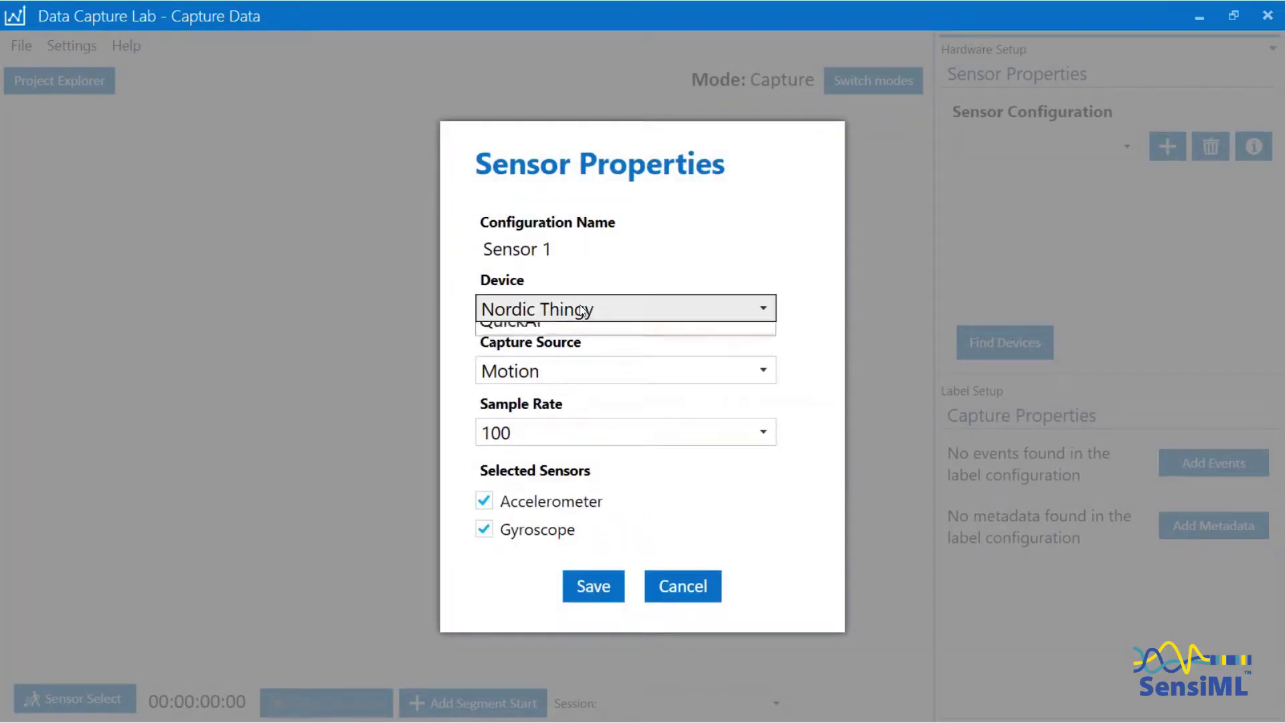
left_click(563, 361)
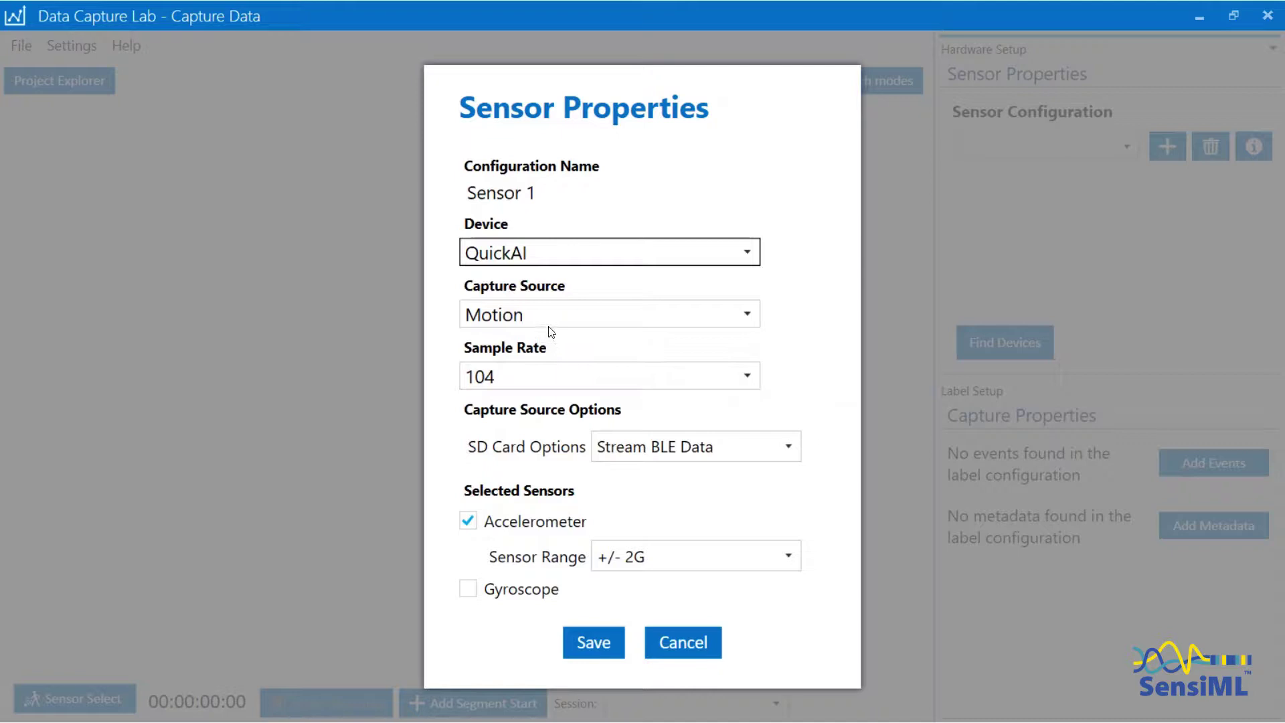
left_click(474, 588)
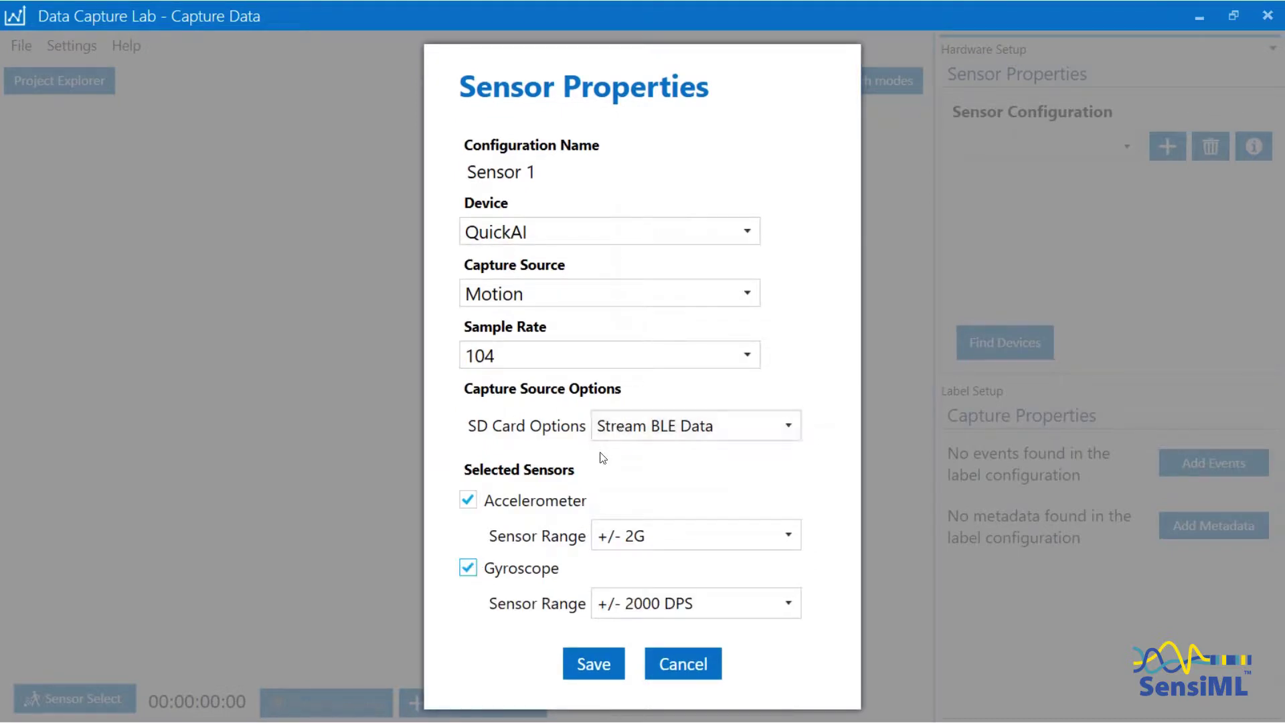
left_click(581, 661)
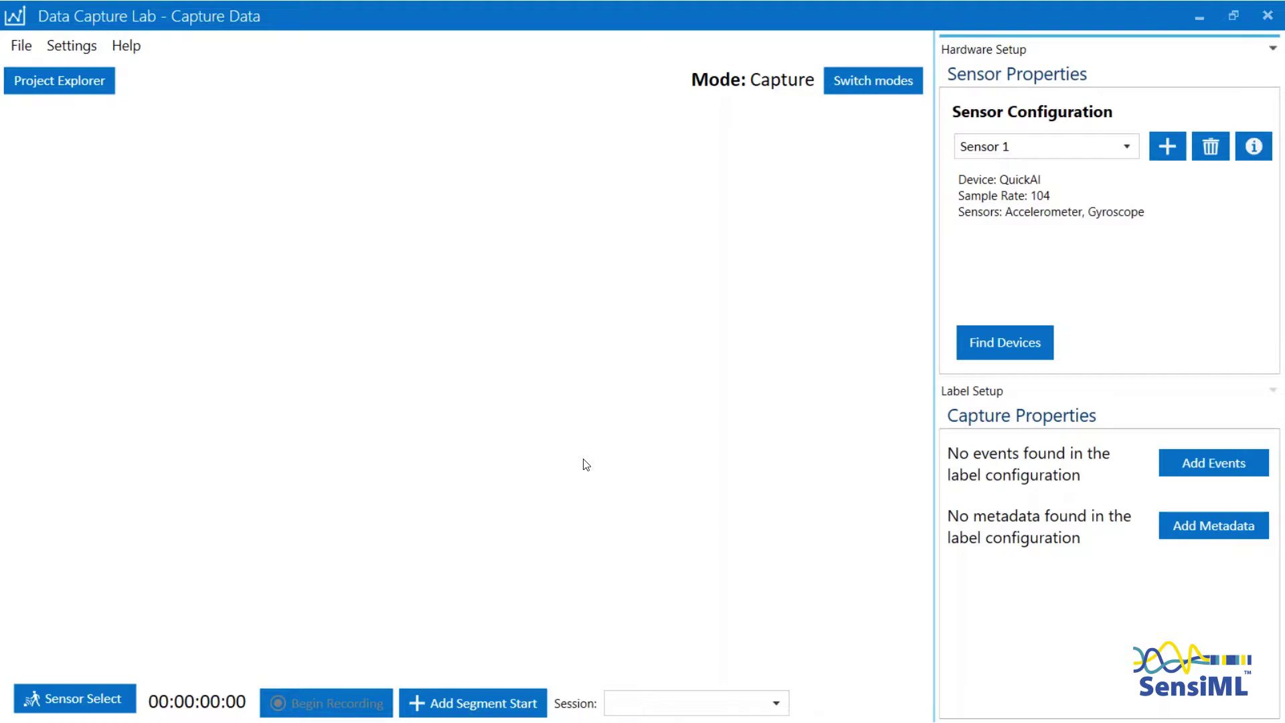
- Scan for devices and connect to QuickAI D1:4D:D9:CD:86:EC
left_click(1007, 337)
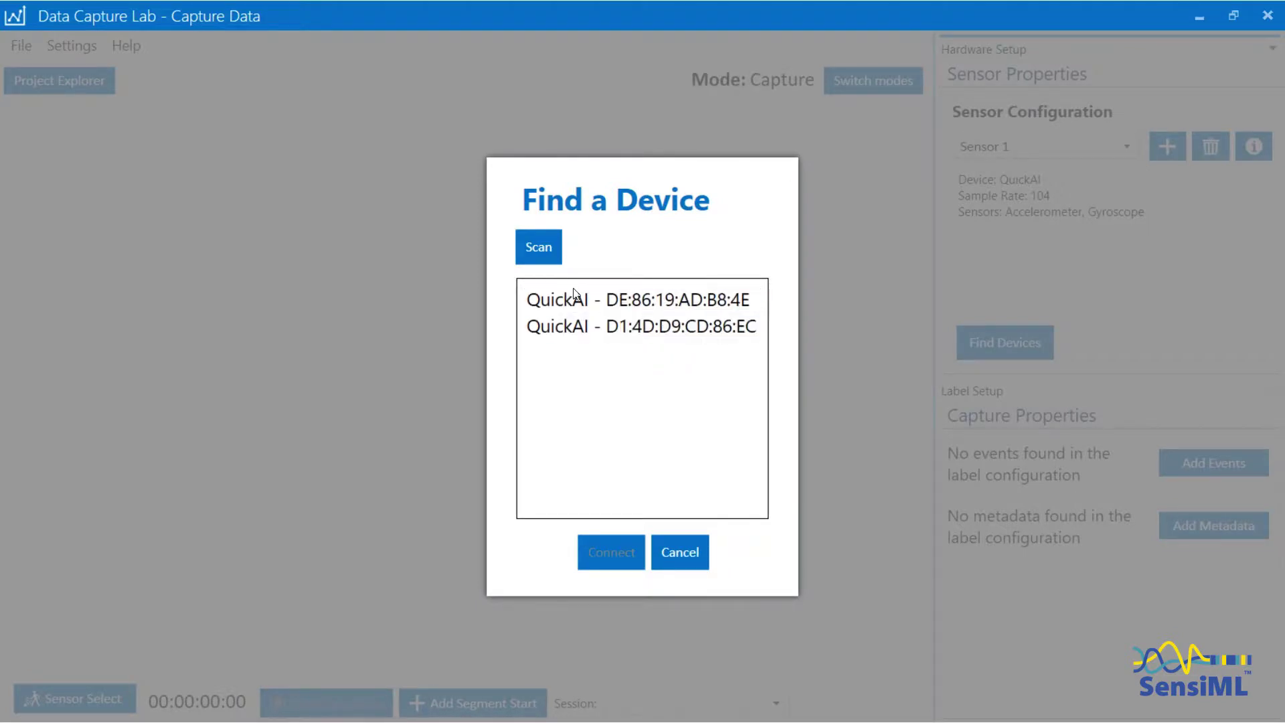
left_click(627, 323)
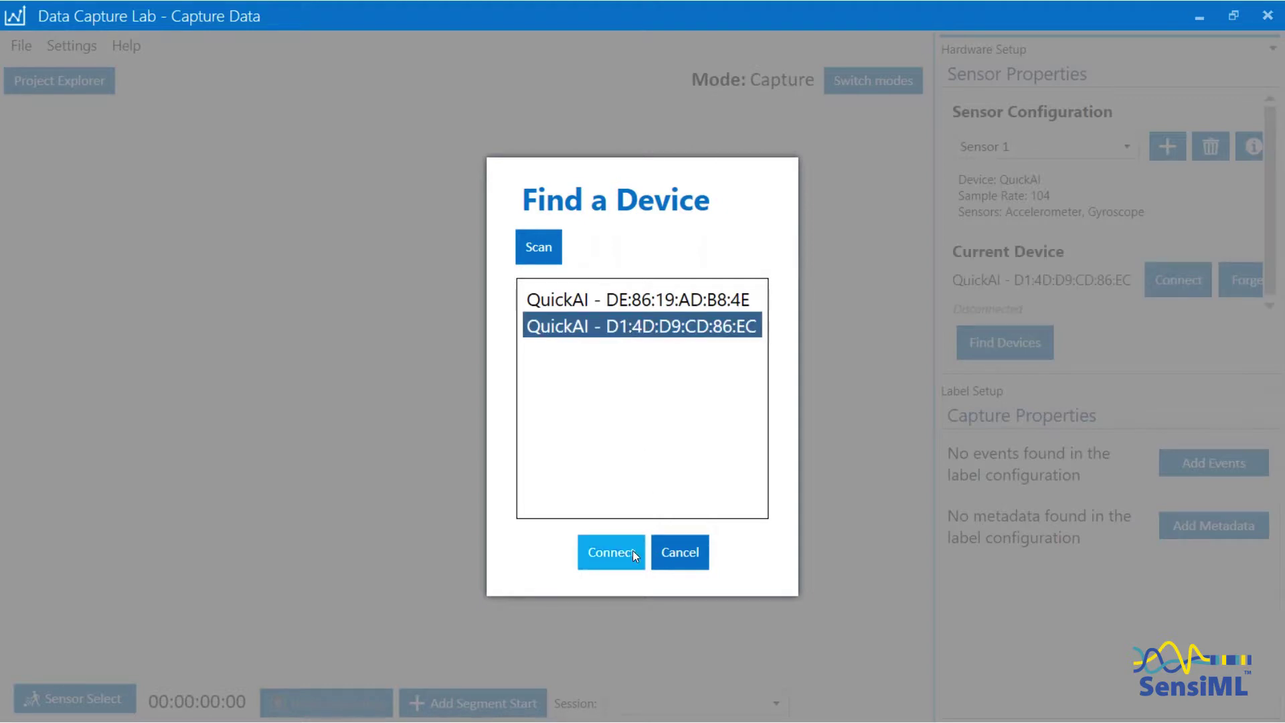
left_click(608, 552)
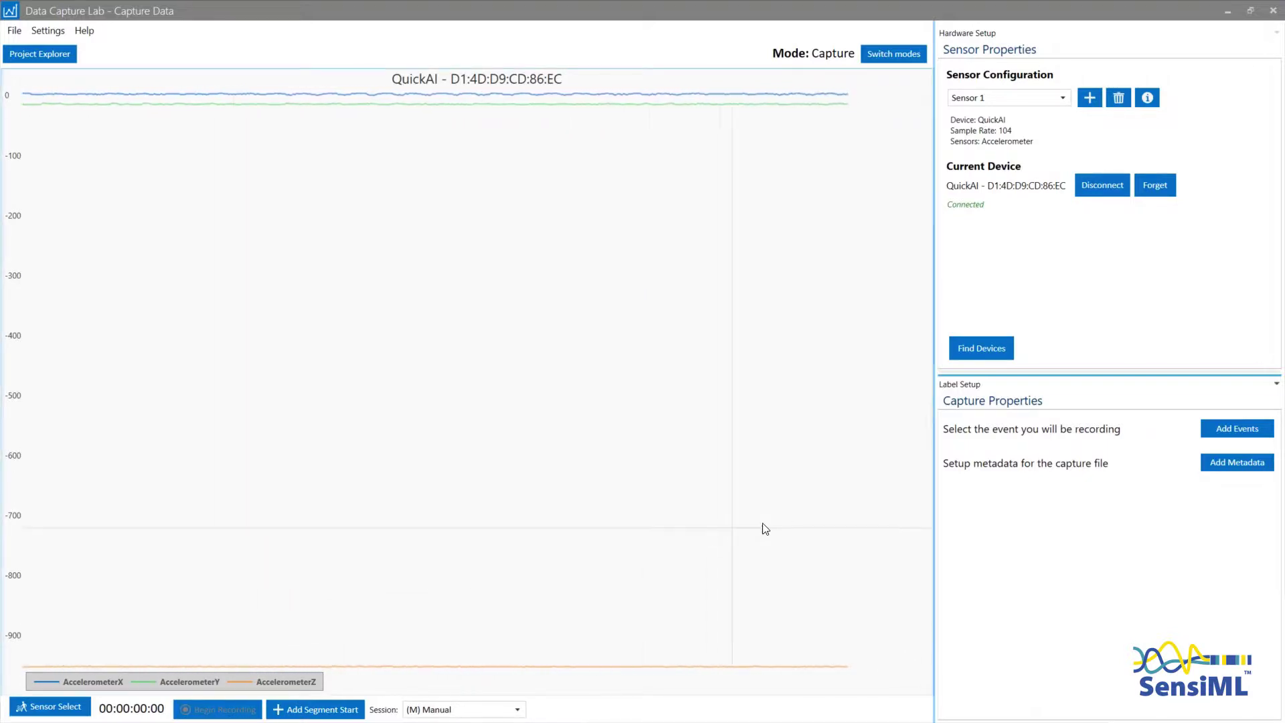
- Create a new event group named Status
left_click(1228, 428)
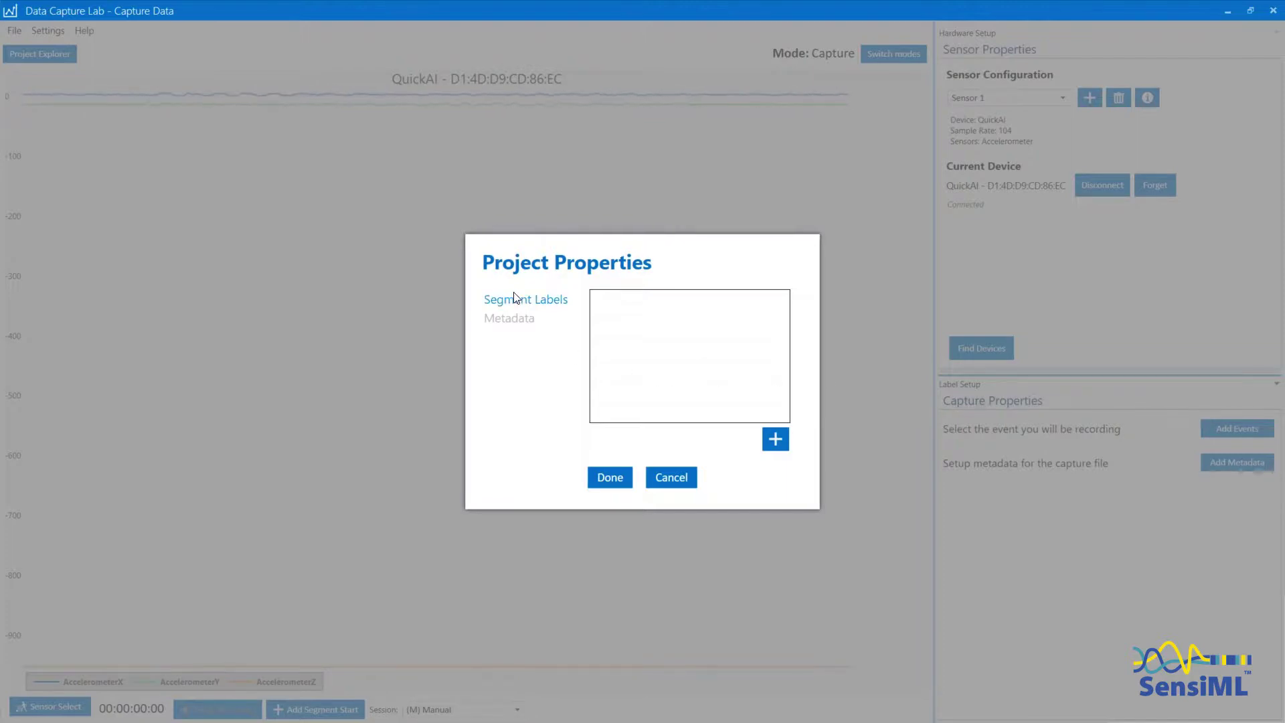
left_click(775, 439)
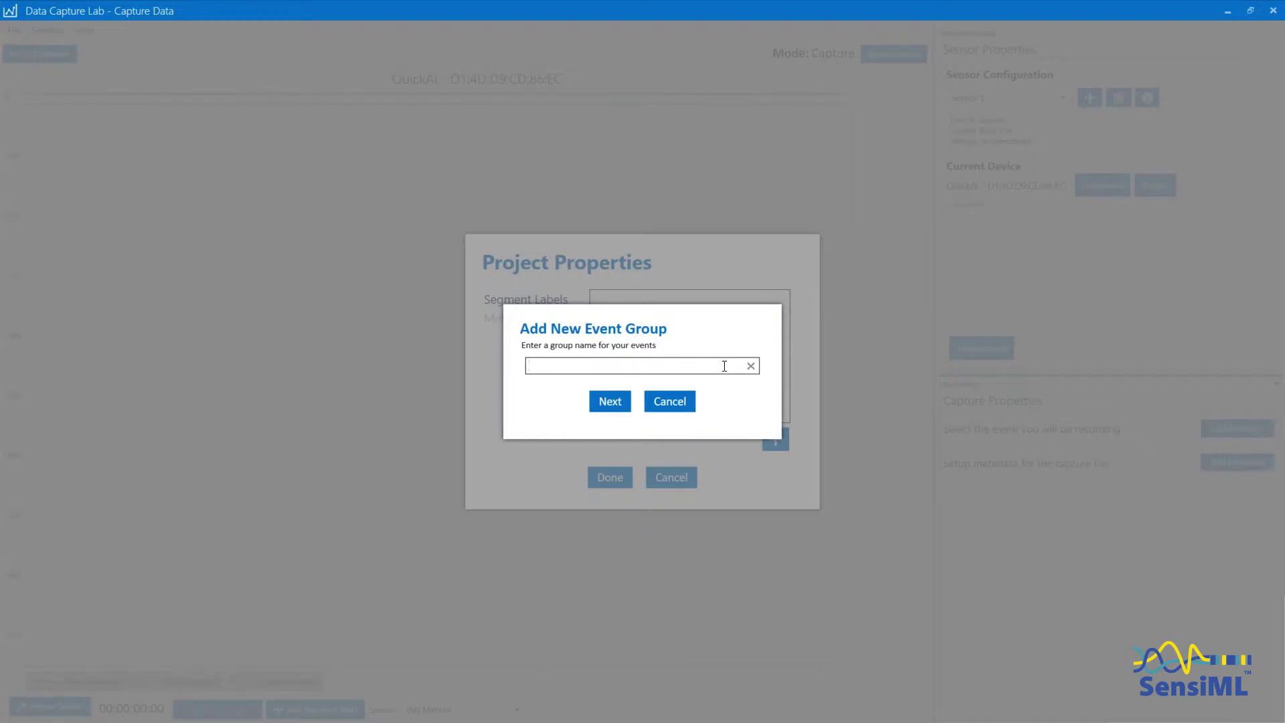
type("Status")
key("Return")
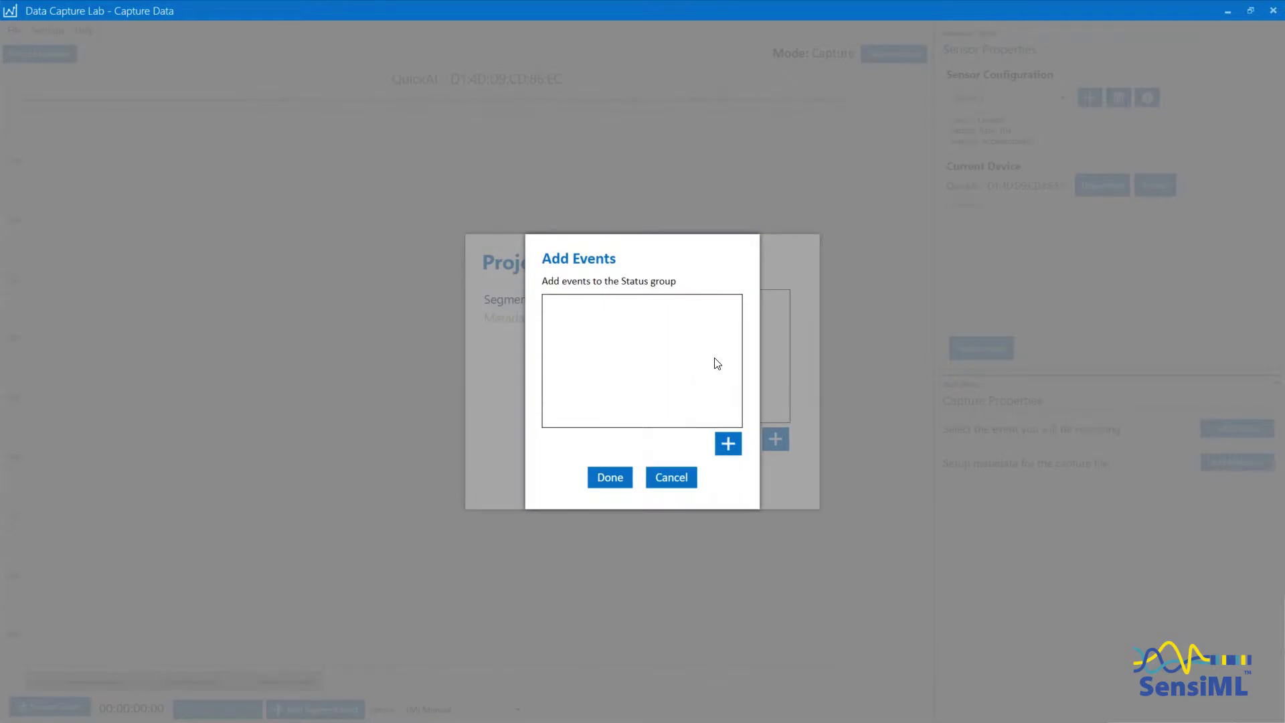
- Add Stationary as the first Status event with Create another checked
left_click(729, 444)
type("S")
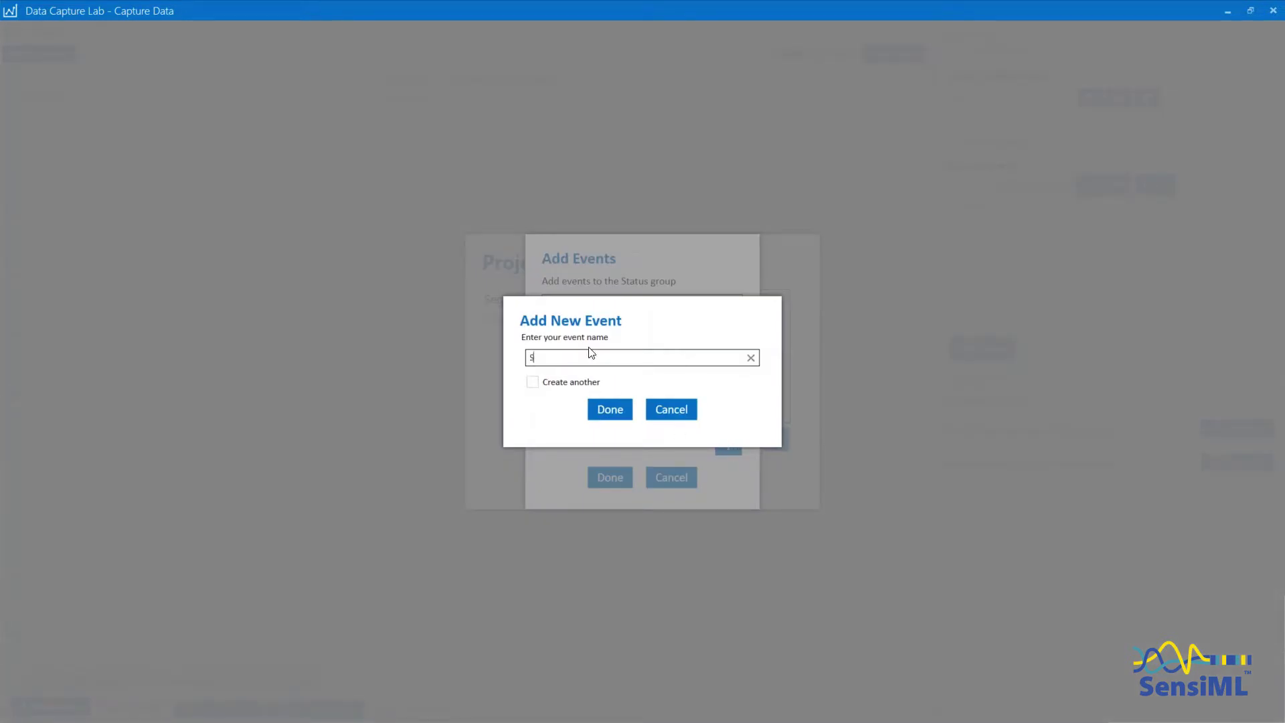
type("tationary")
left_click(532, 382)
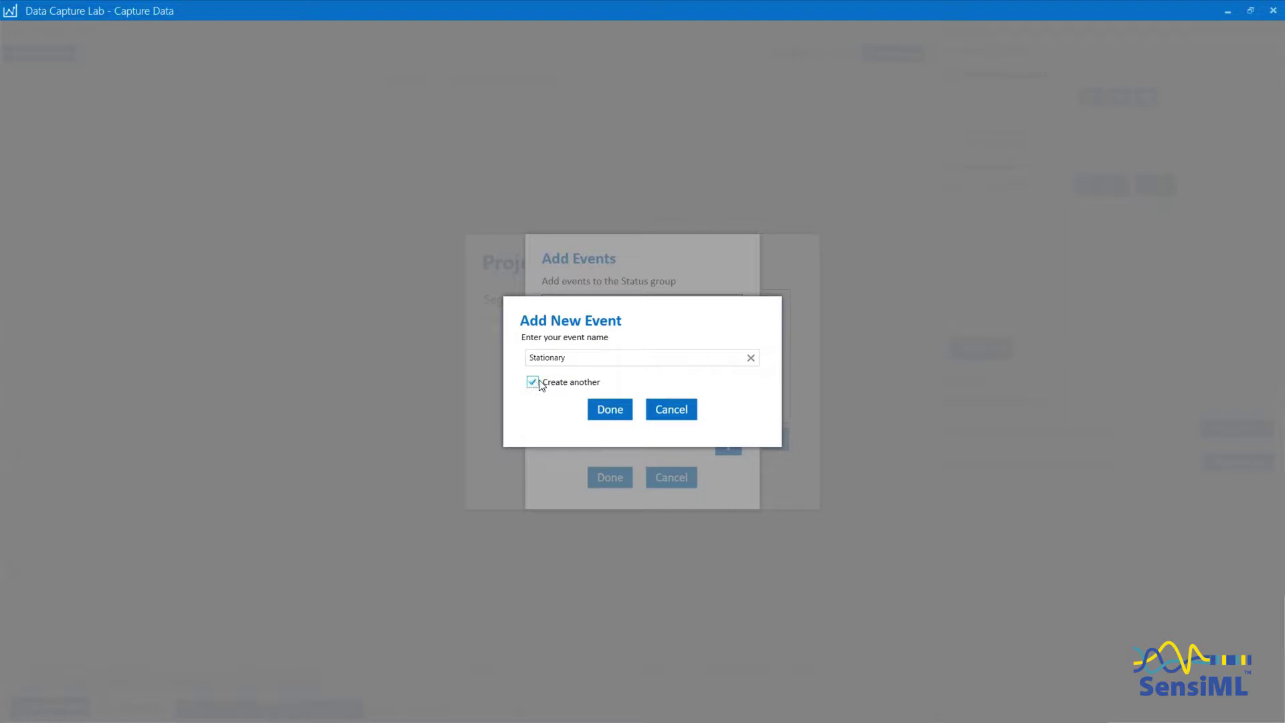
left_click(603, 410)
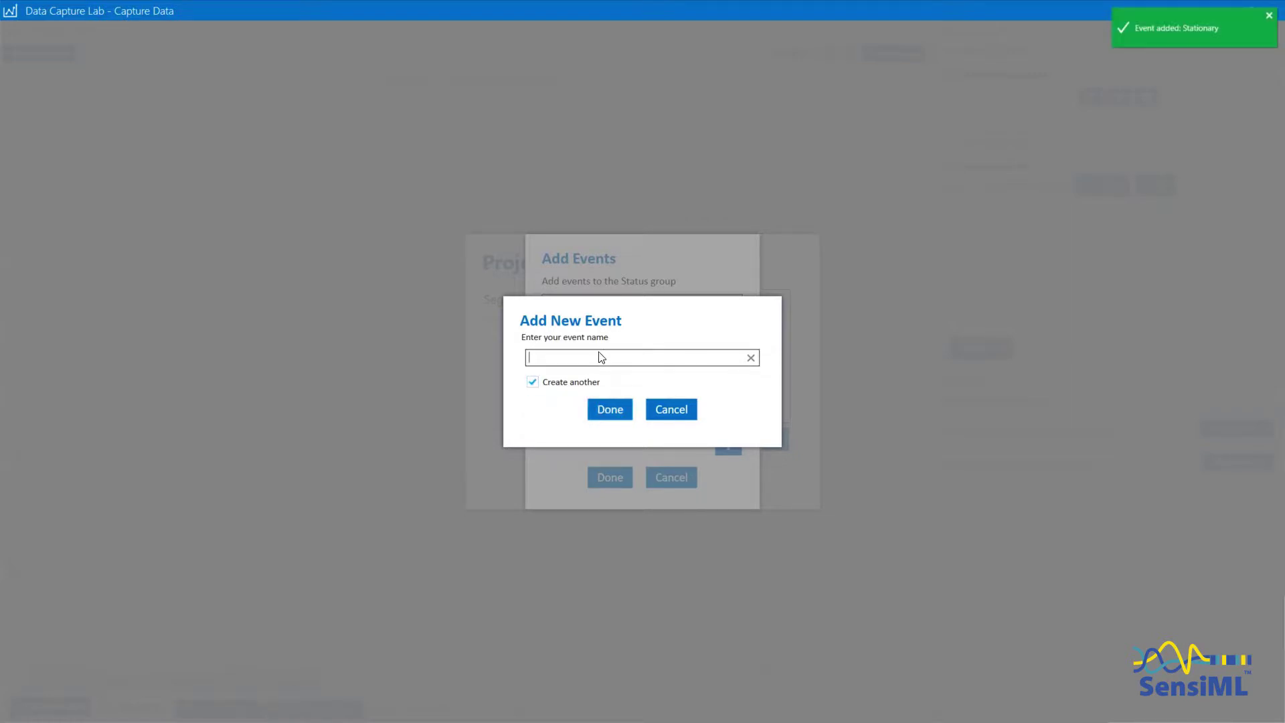
- Add Horizontal and Vertical events and confirm the three Status events
type("Horizontal")
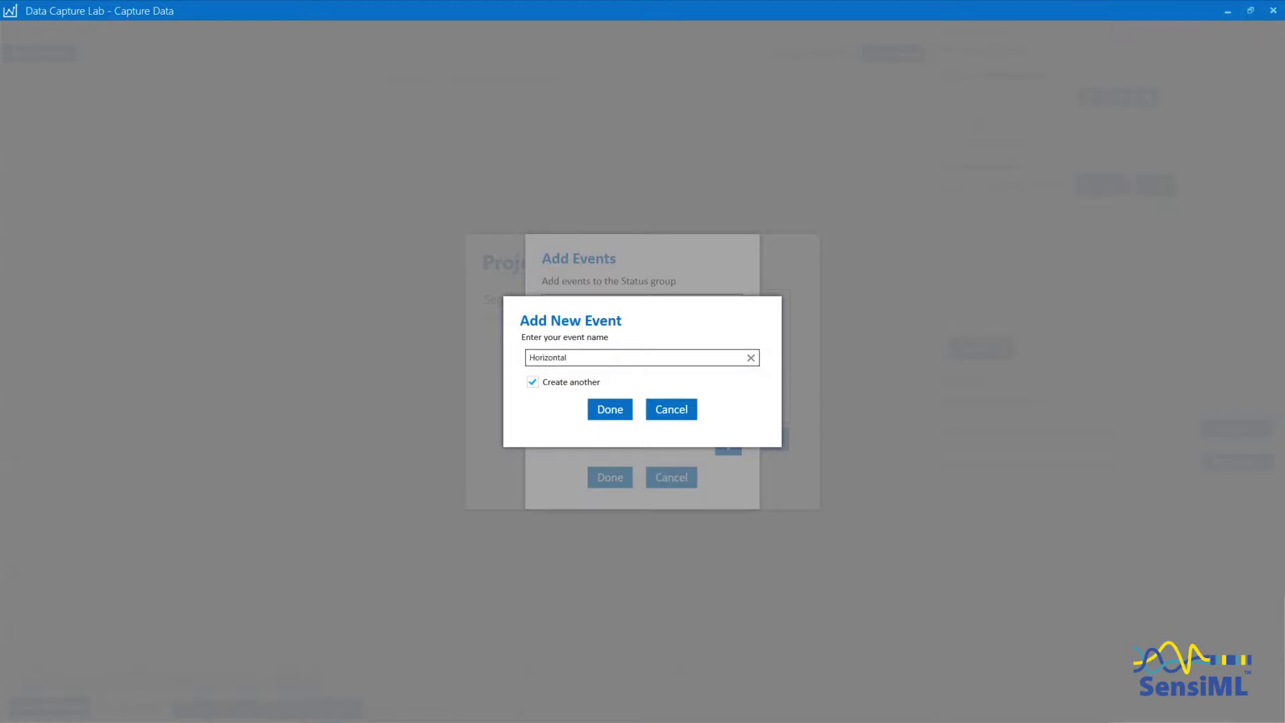
key("Return")
type("Vertical")
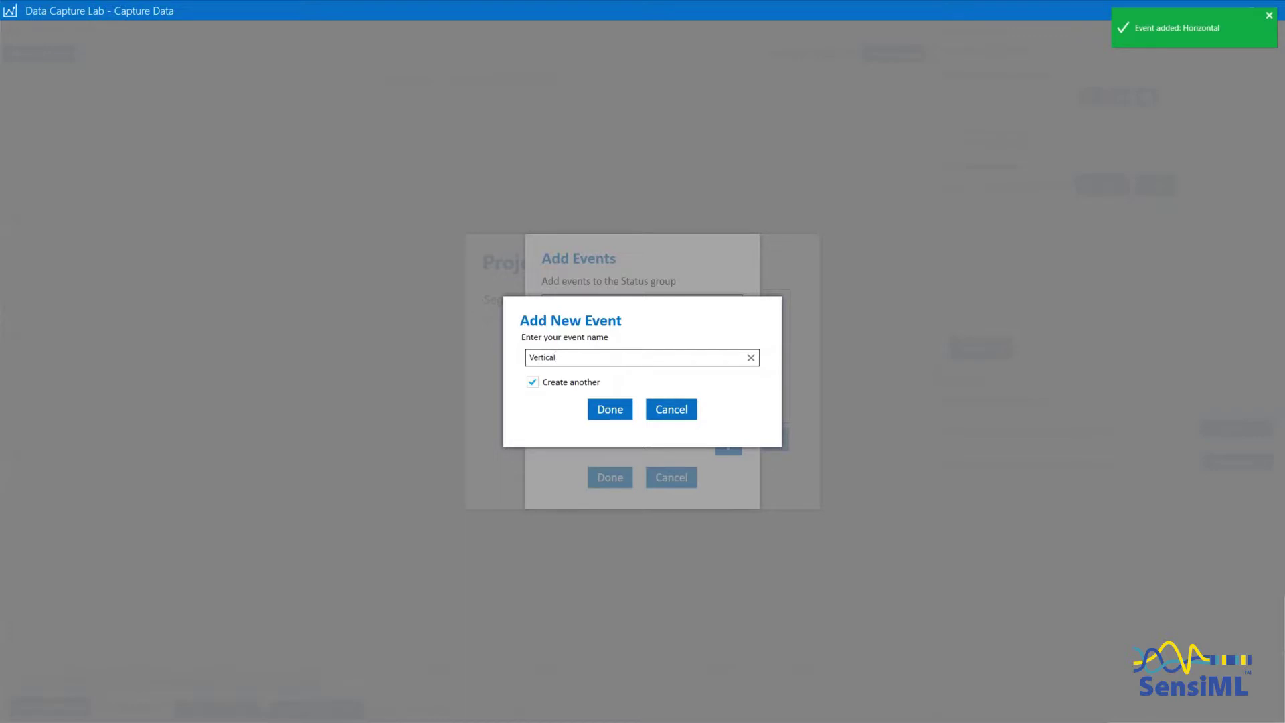
key("Return")
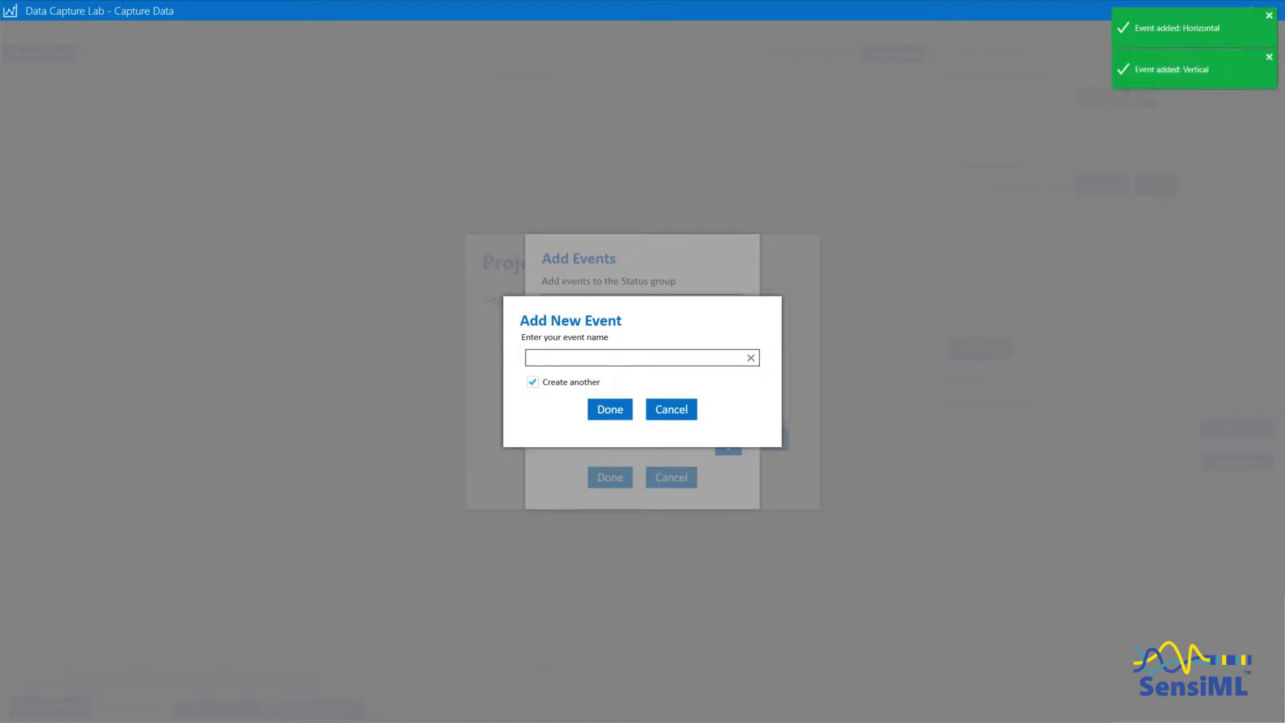
left_click(666, 409)
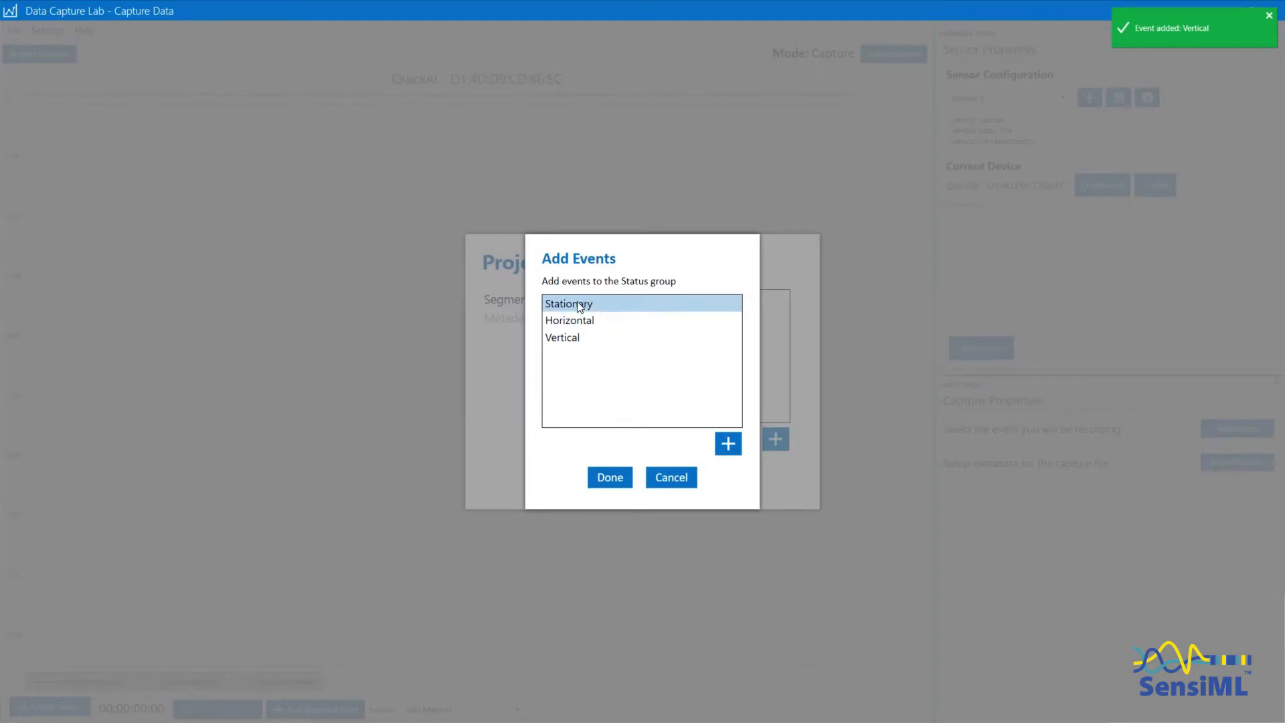
left_click(572, 320)
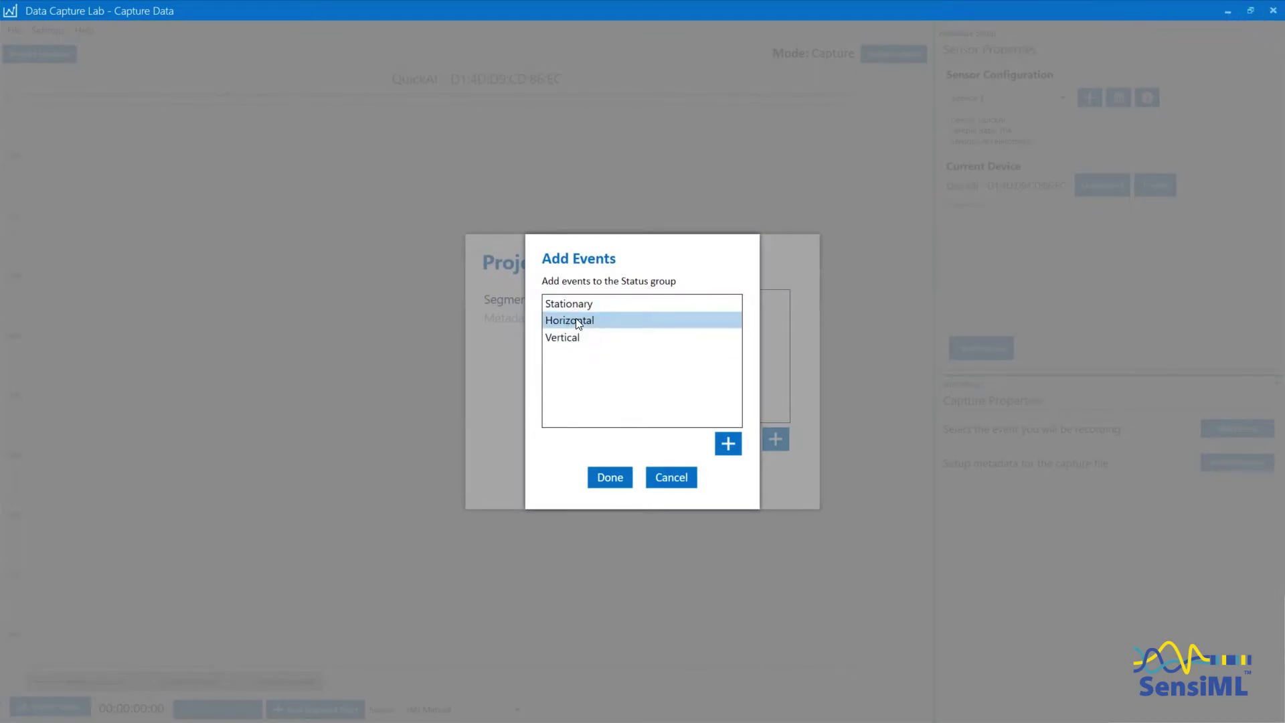
left_click(609, 477)
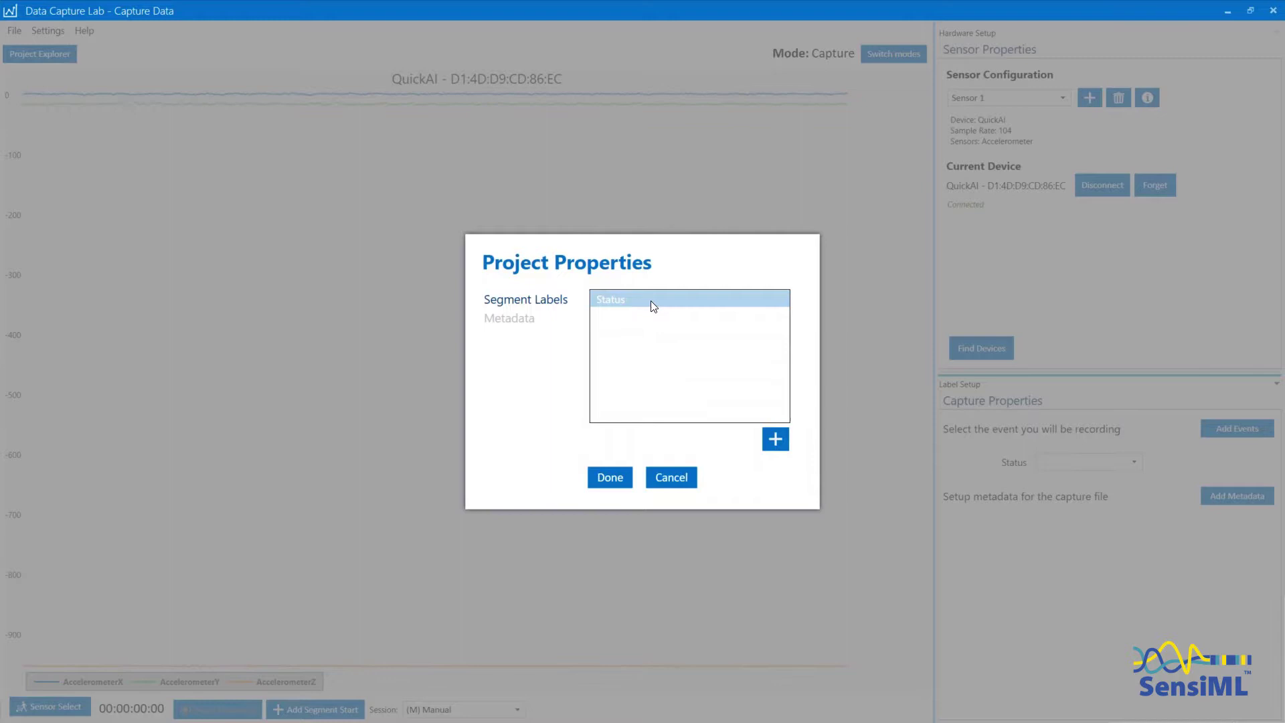
- Add an Enclosure metadata field with Manual entry, then close Project Properties
left_click(528, 319)
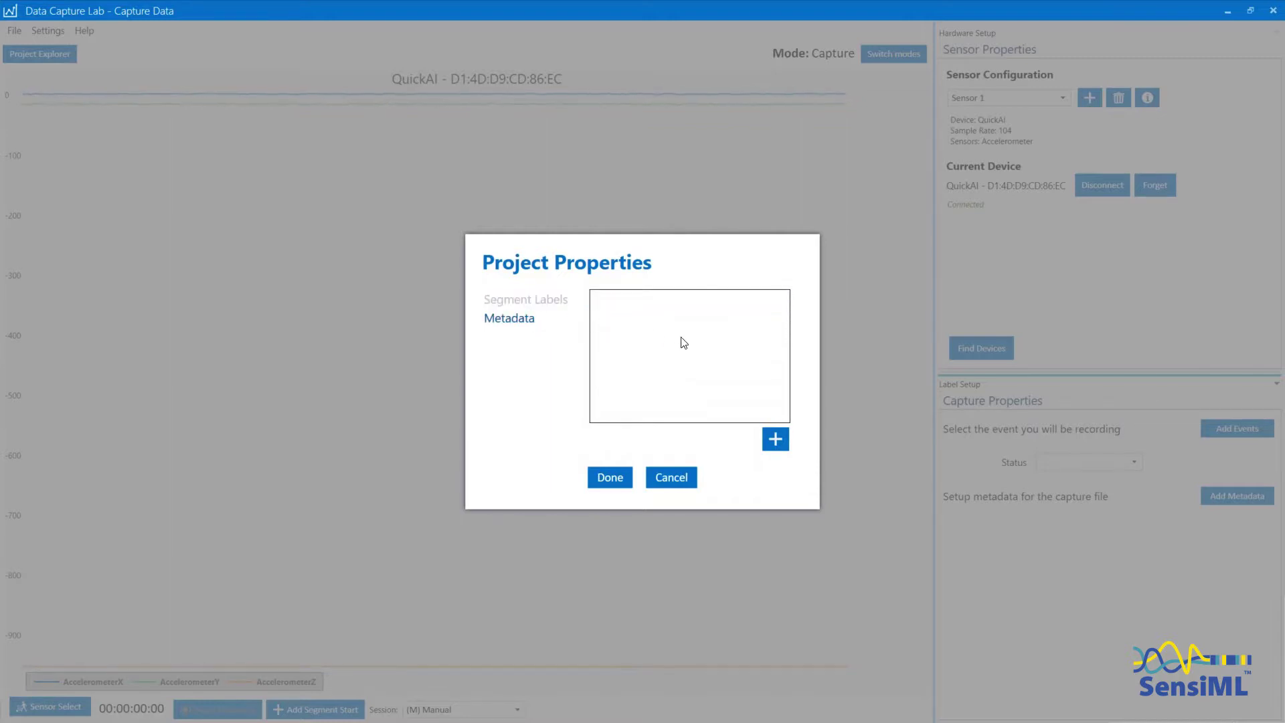
left_click(772, 433)
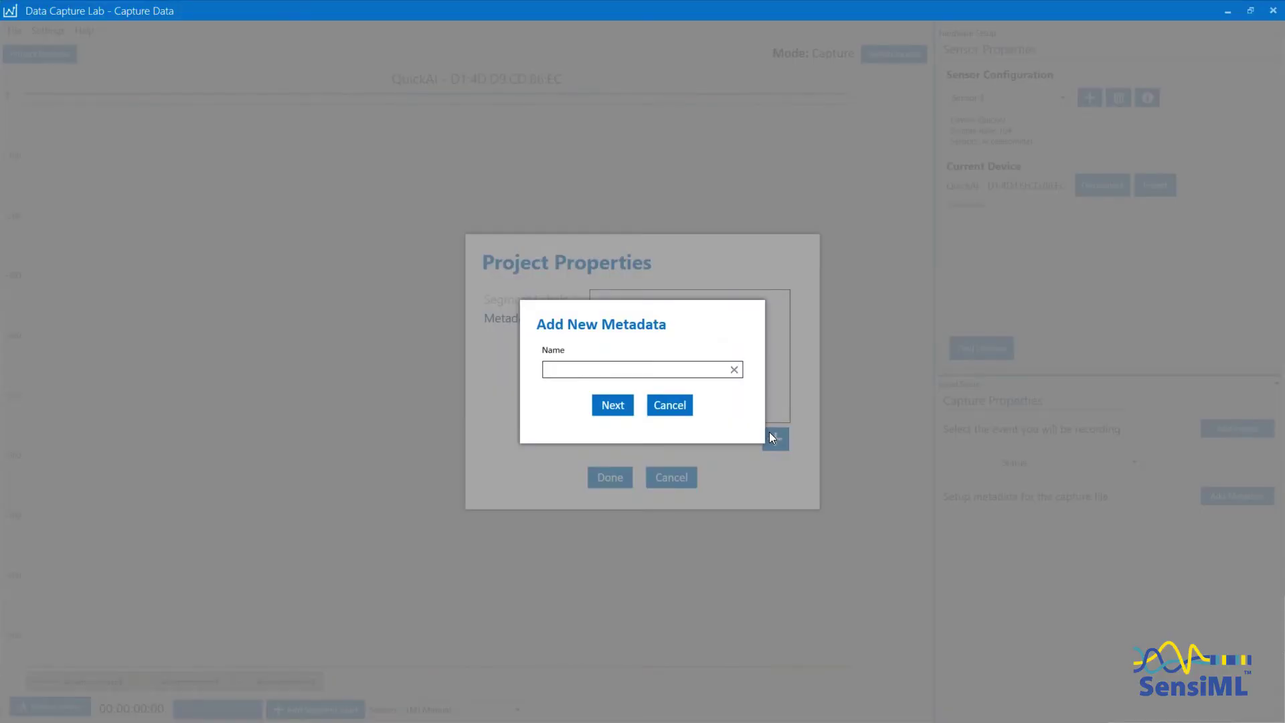
type("Enclosure")
left_click(610, 401)
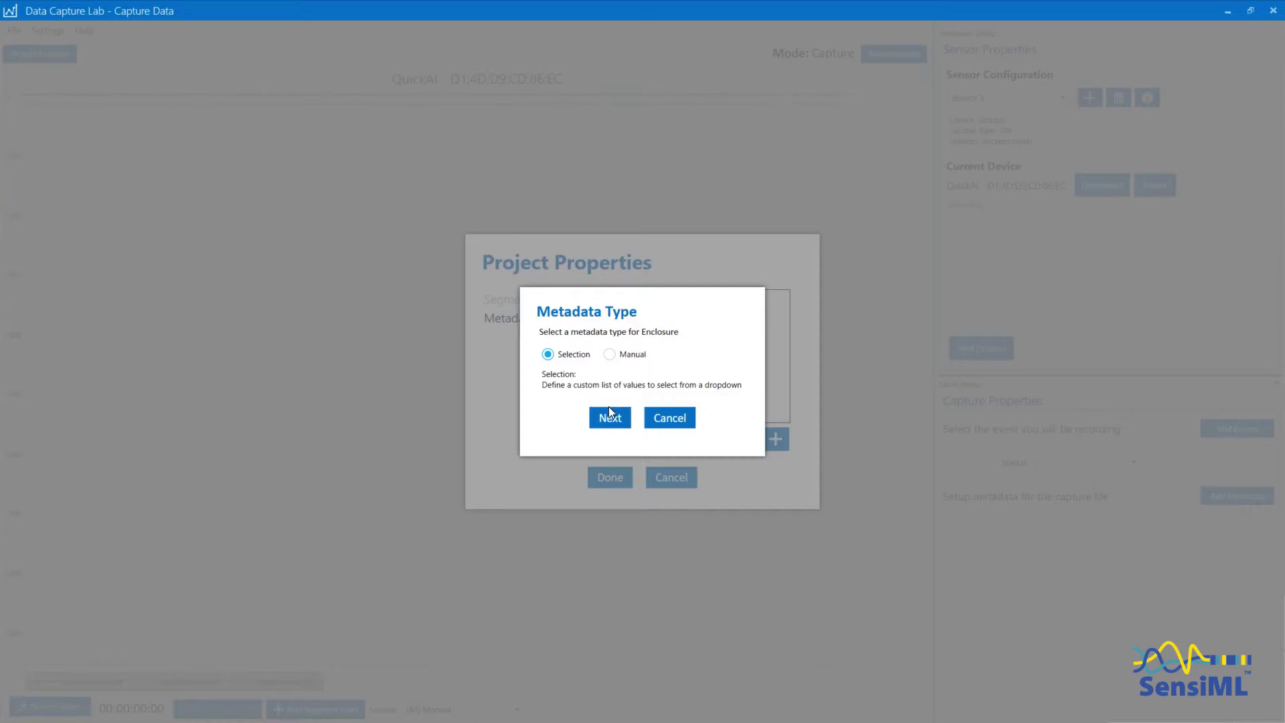
left_click(626, 357)
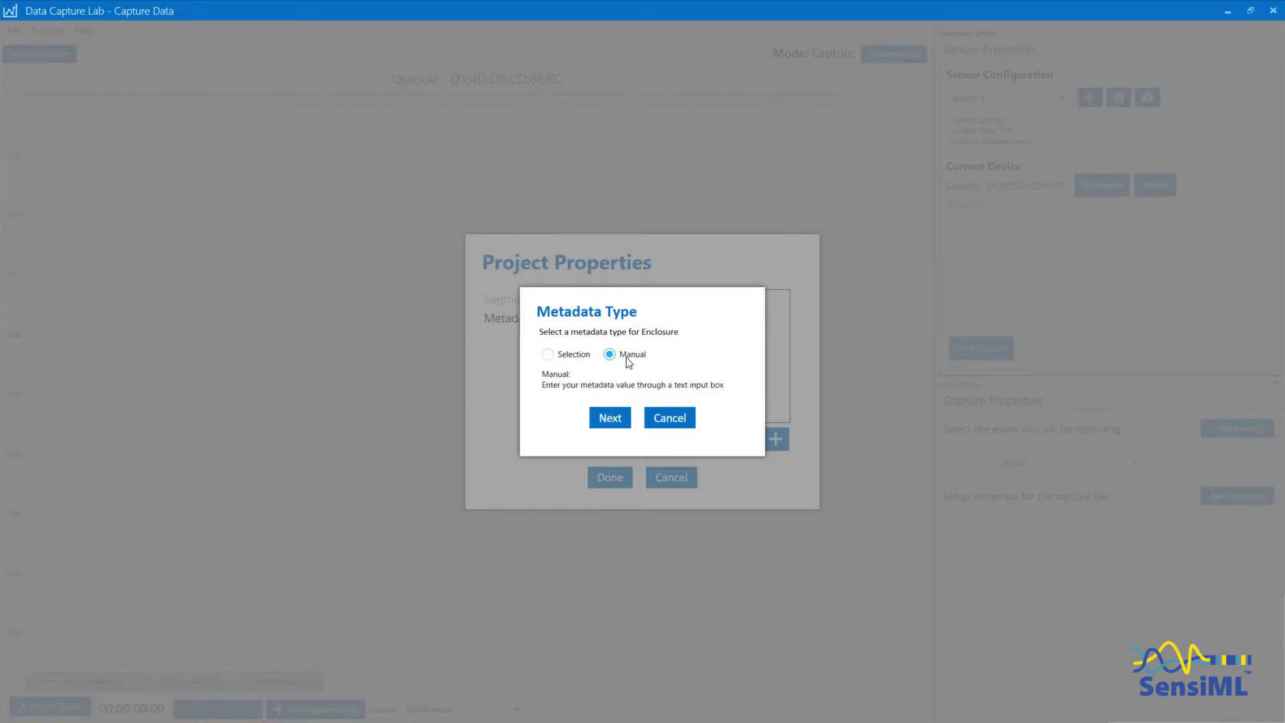
left_click(611, 417)
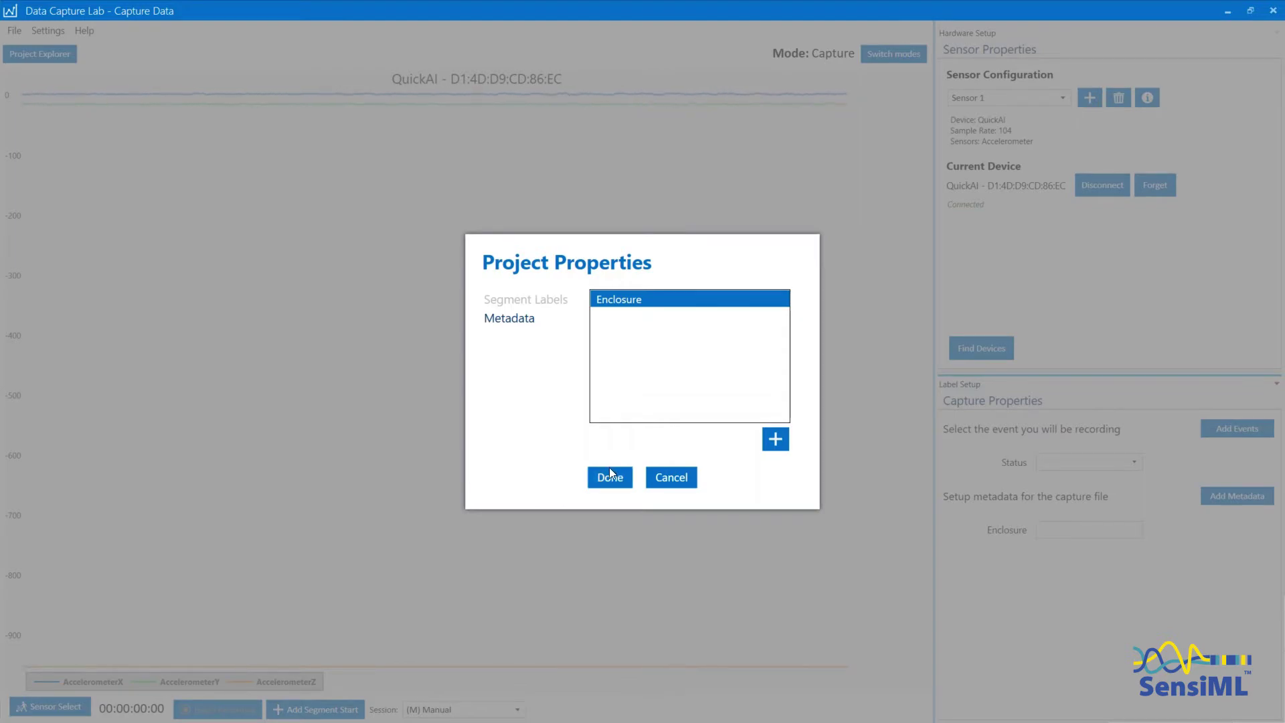
left_click(607, 477)
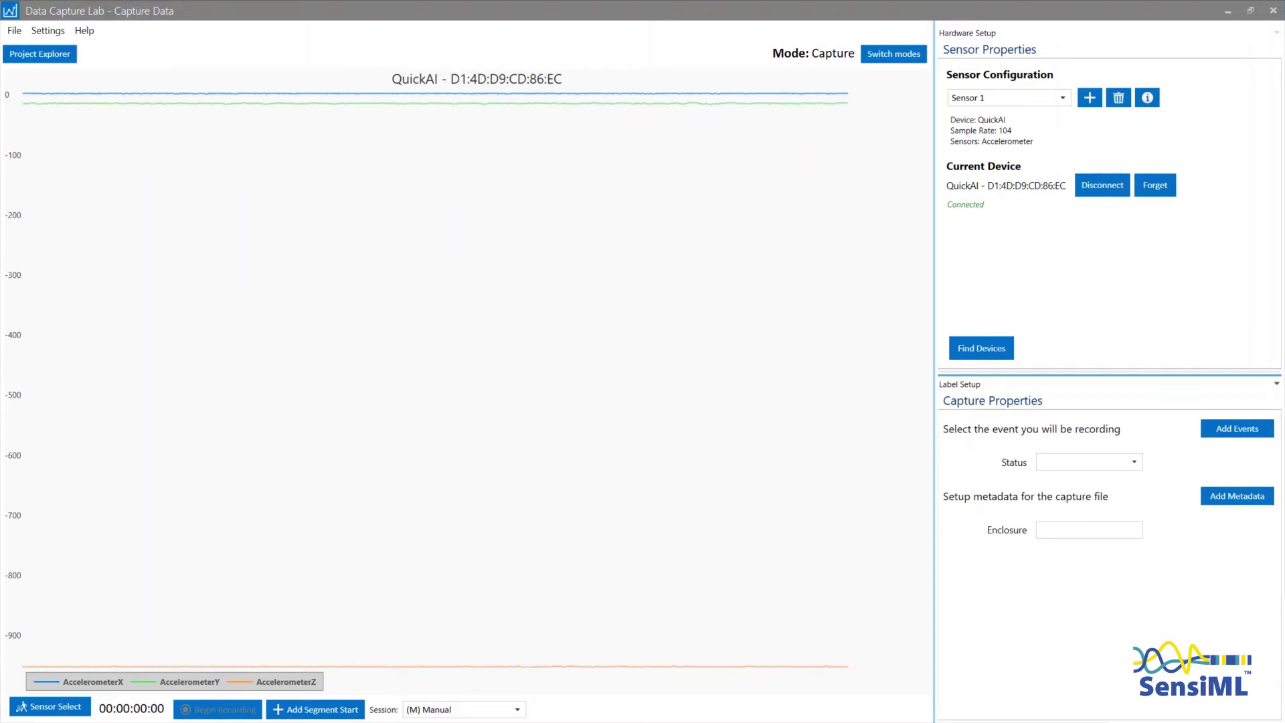
- Set the capture's Status to Stationary and its Enclosure to None
left_click(1112, 462)
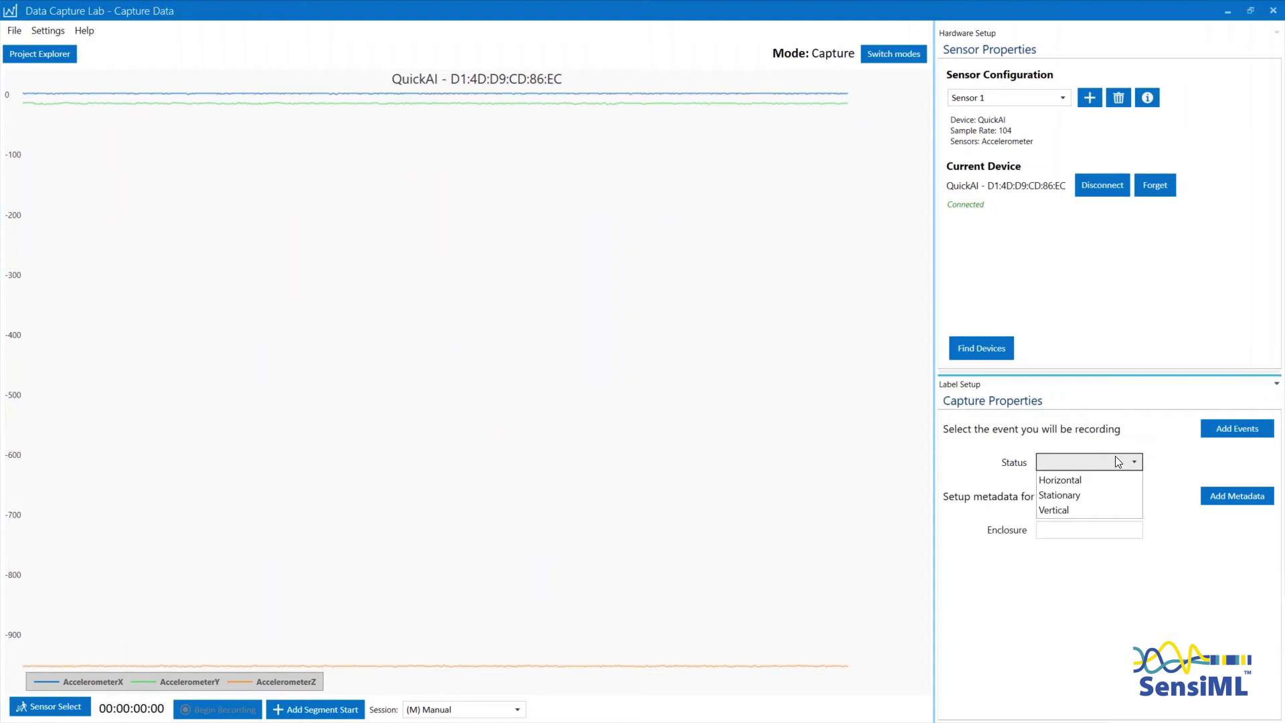
left_click(1081, 496)
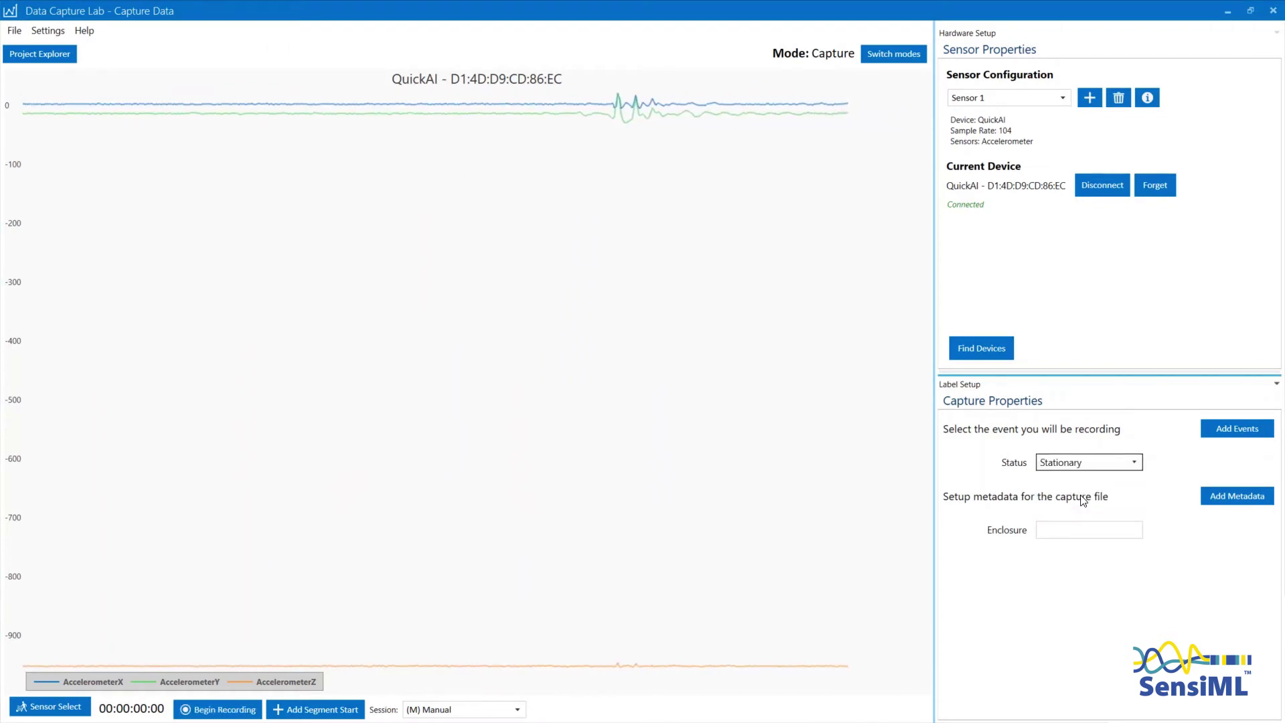
left_click(1088, 529)
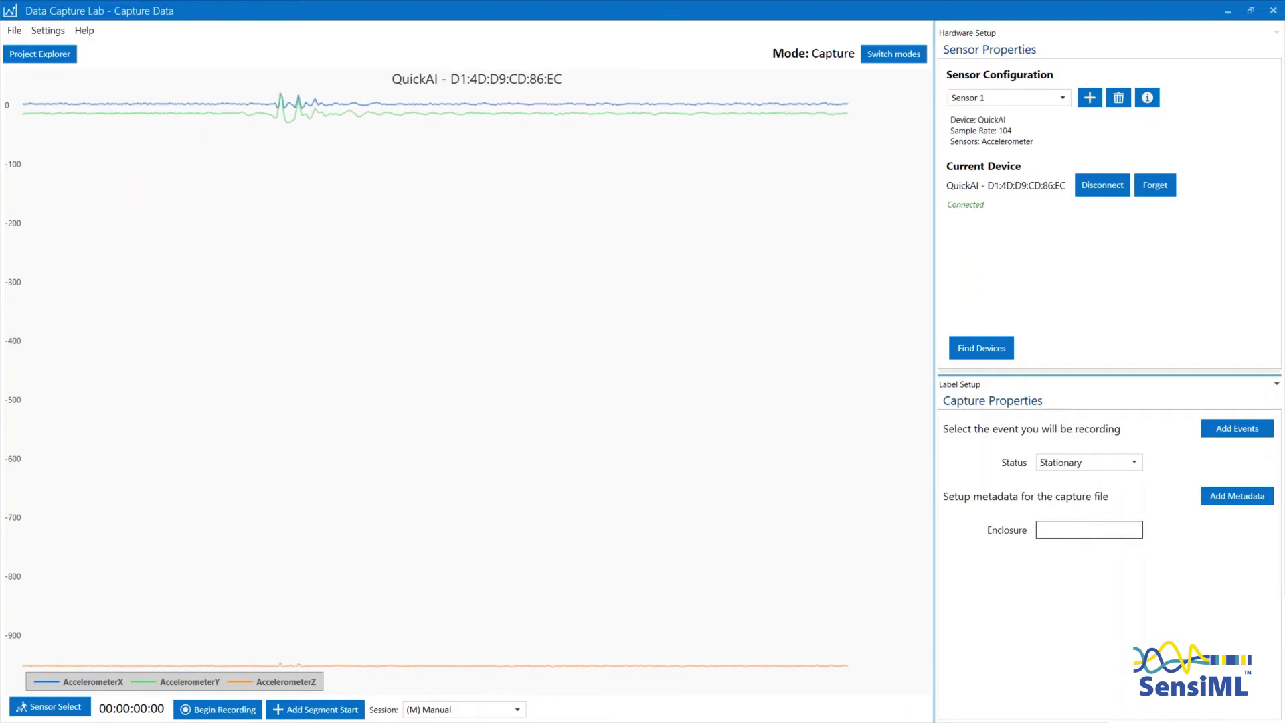
type("None")
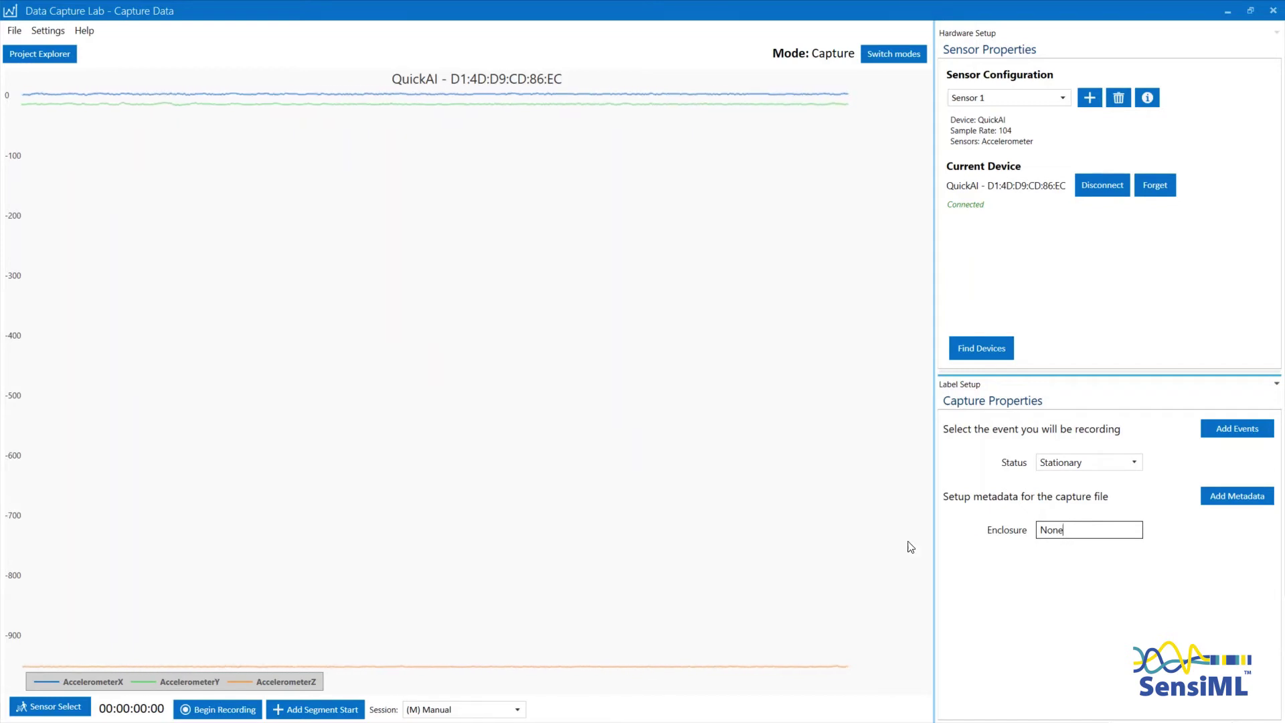
- Record about 15 seconds of sensor data, then stop and save the capture for upload
left_click(215, 714)
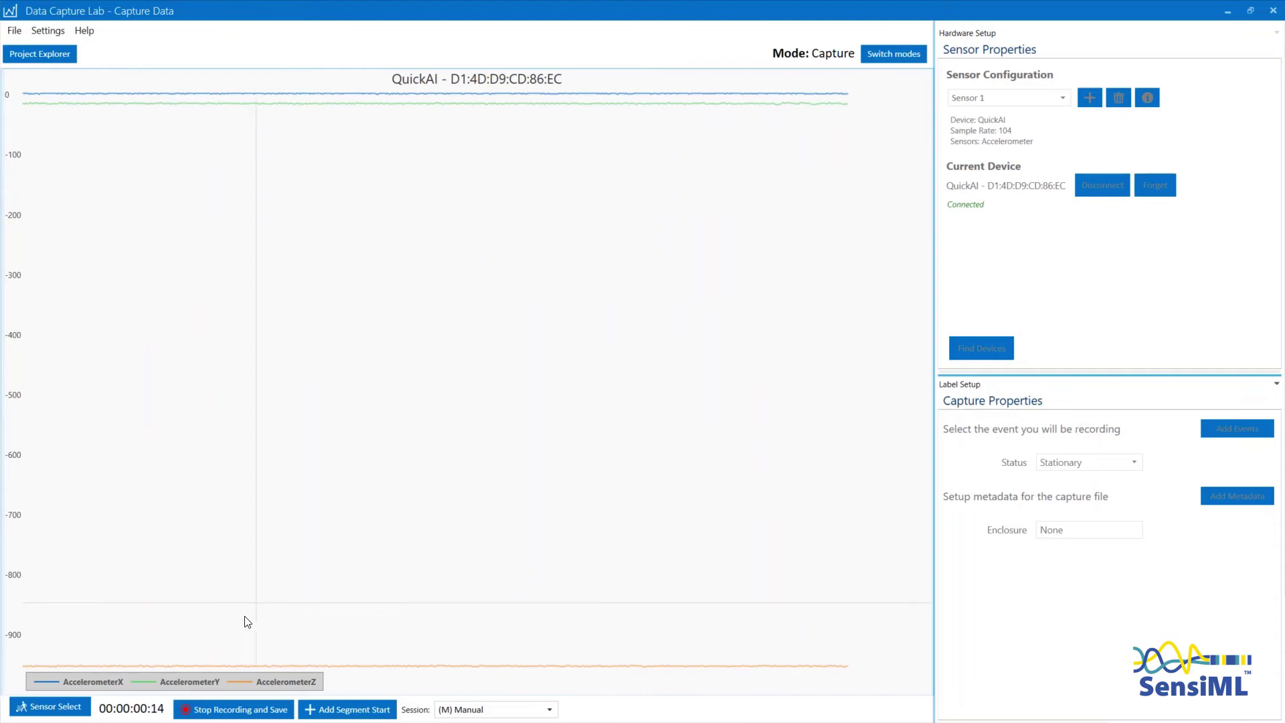
left_click(261, 711)
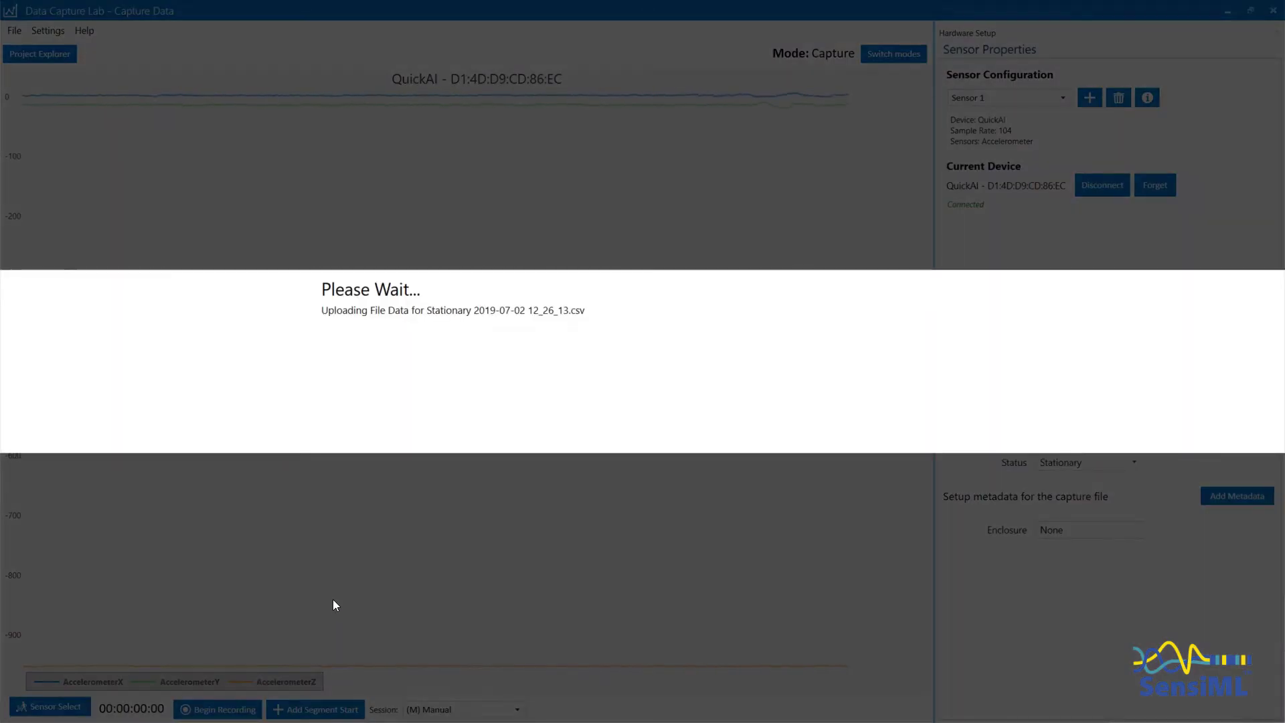